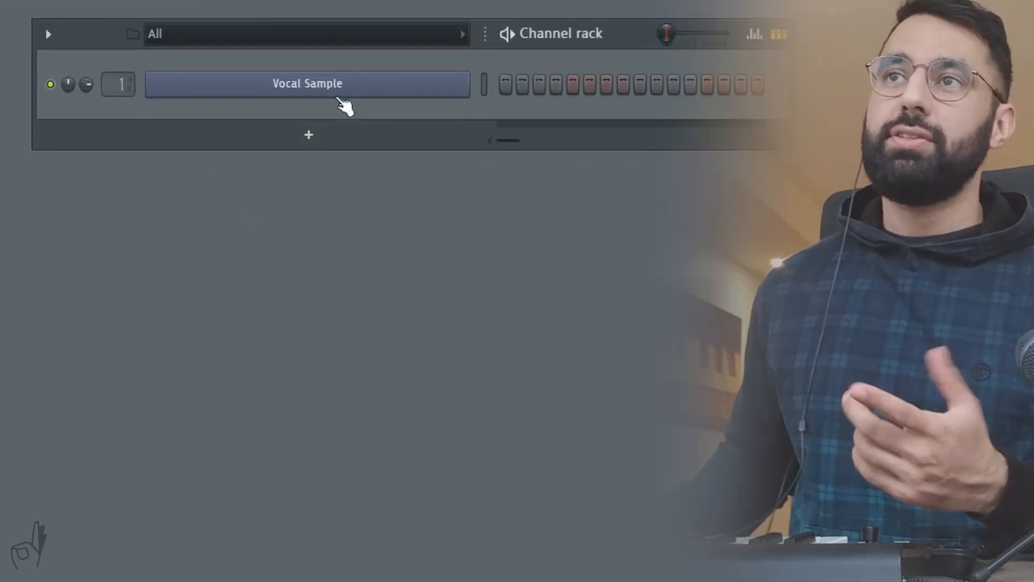
# Clone the Vocal Sample channel and play both copies together, checking the slicer of each
pyautogui.rightClick(337, 97)
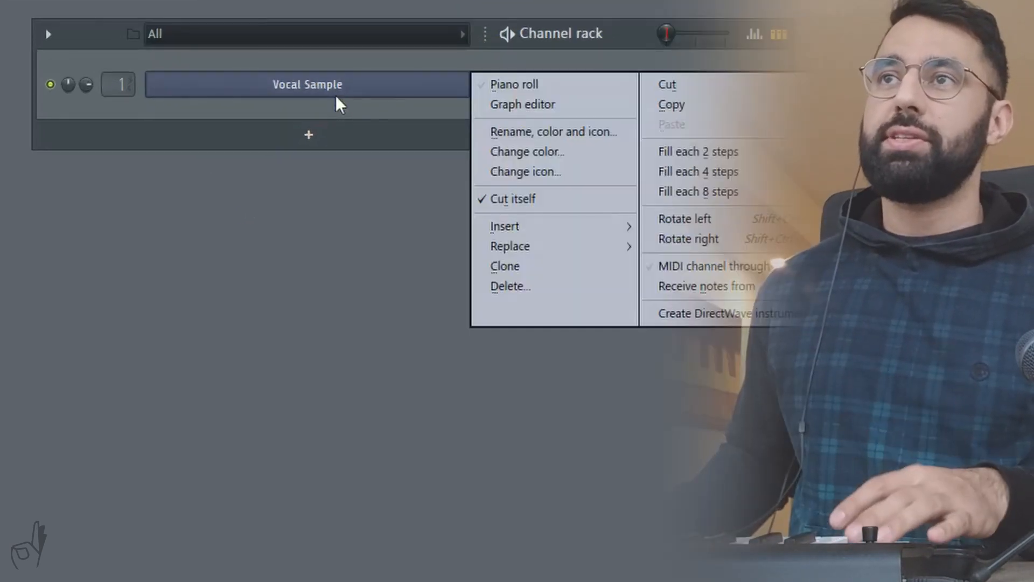
pyautogui.click(505, 261)
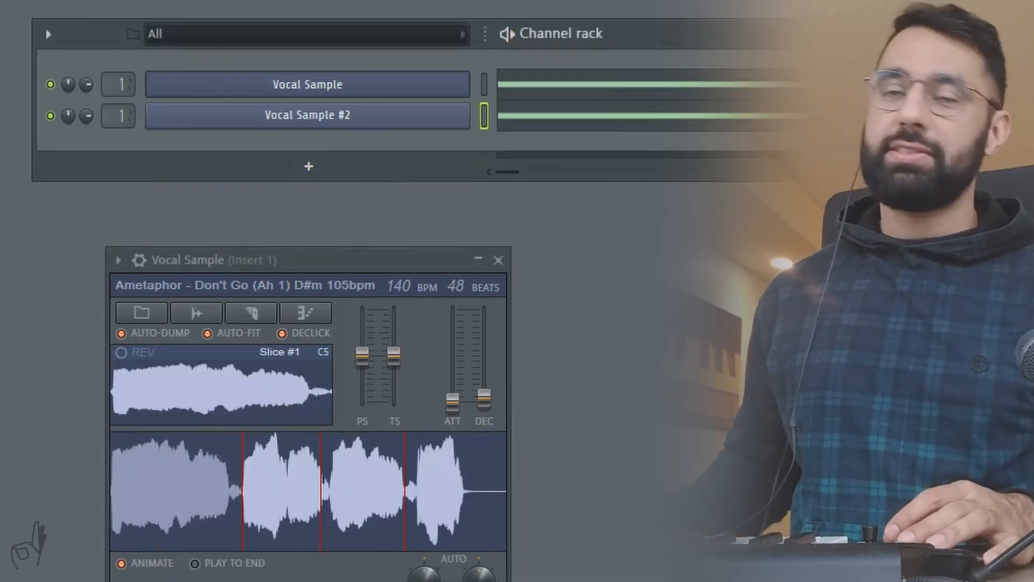
pyautogui.press('space')
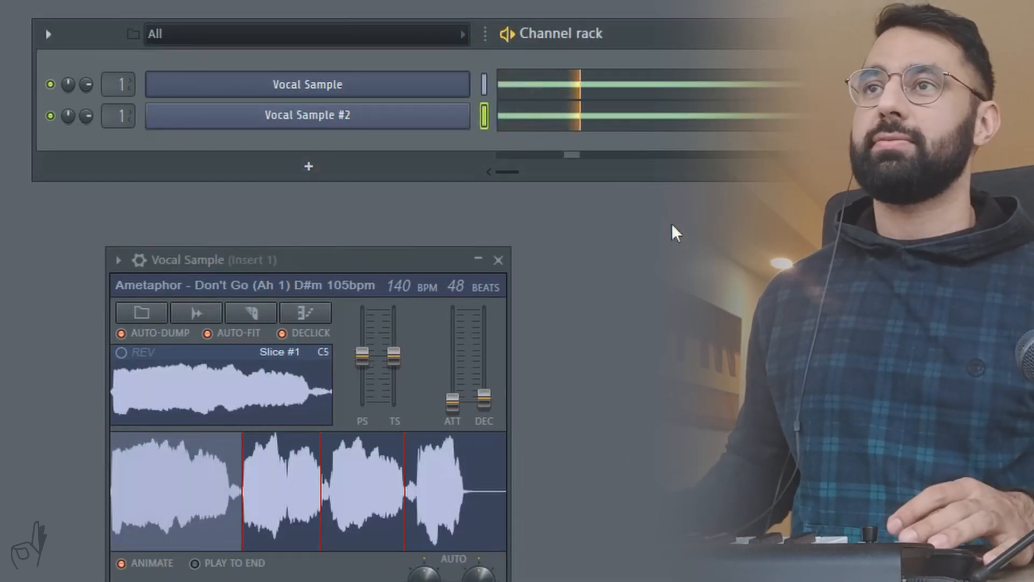
pyautogui.click(433, 124)
pyautogui.click(451, 95)
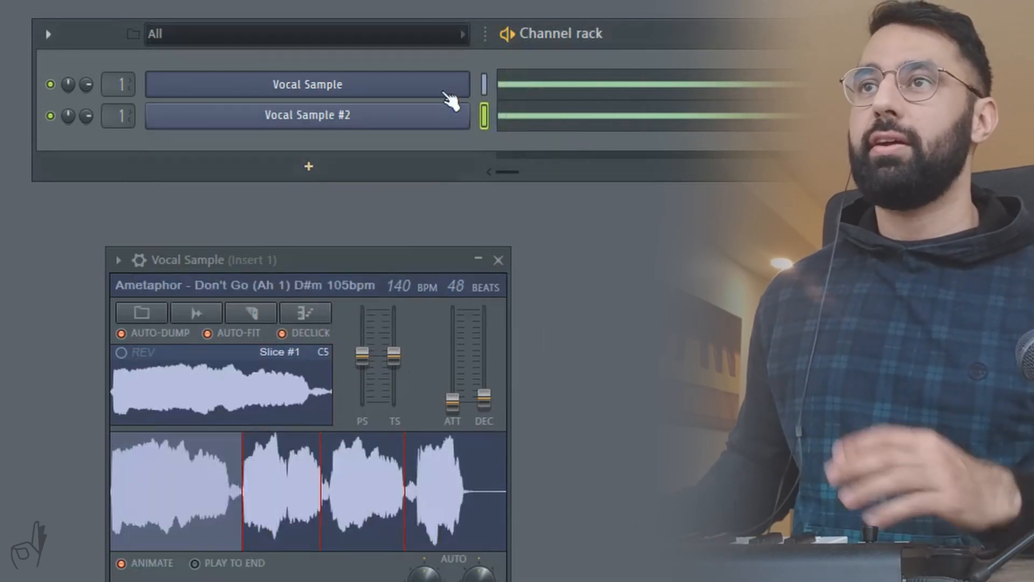
pyautogui.click(451, 95)
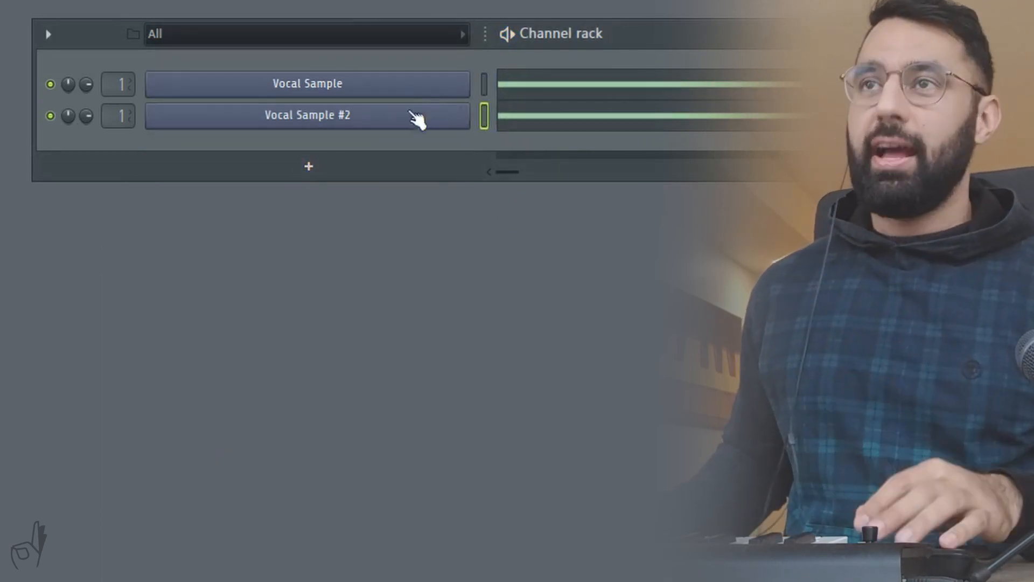
# Delete the cloned Vocal Sample #2 channel
pyautogui.rightClick(417, 119)
pyautogui.click(544, 316)
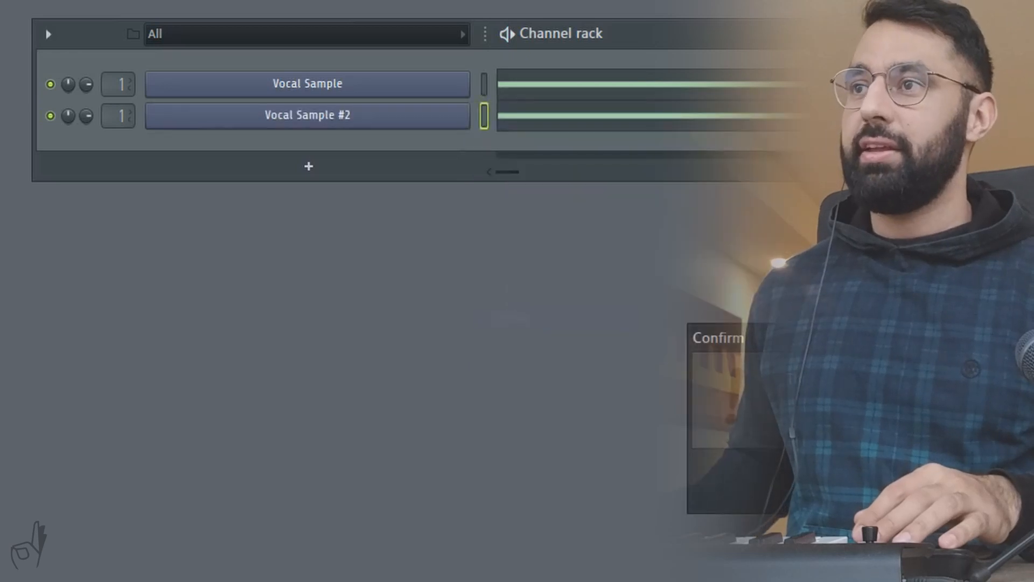
pyautogui.press('Return')
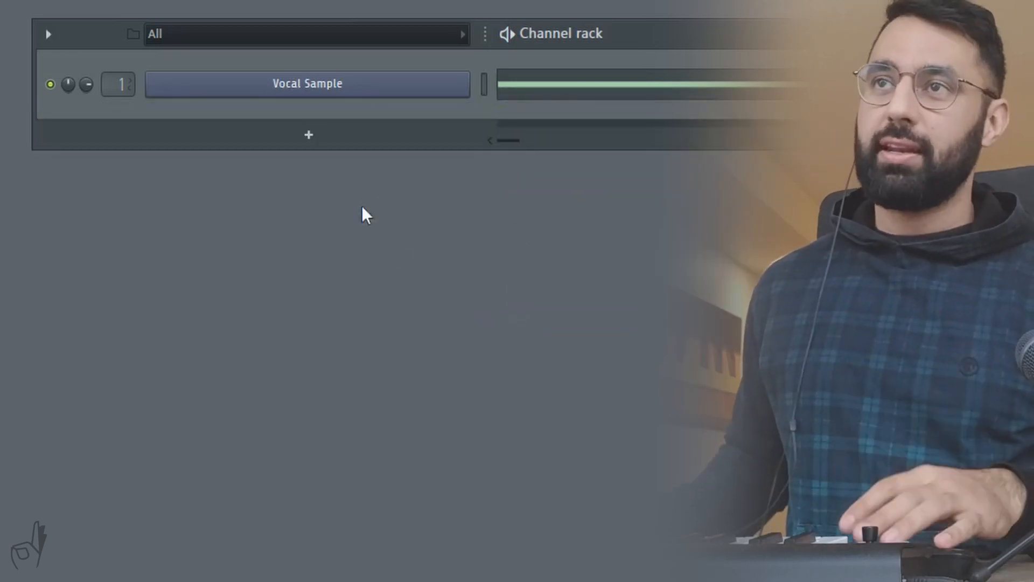
# Add a Harmor channel to the channel rack and load its Synthesis template preset
pyautogui.click(308, 135)
pyautogui.click(332, 484)
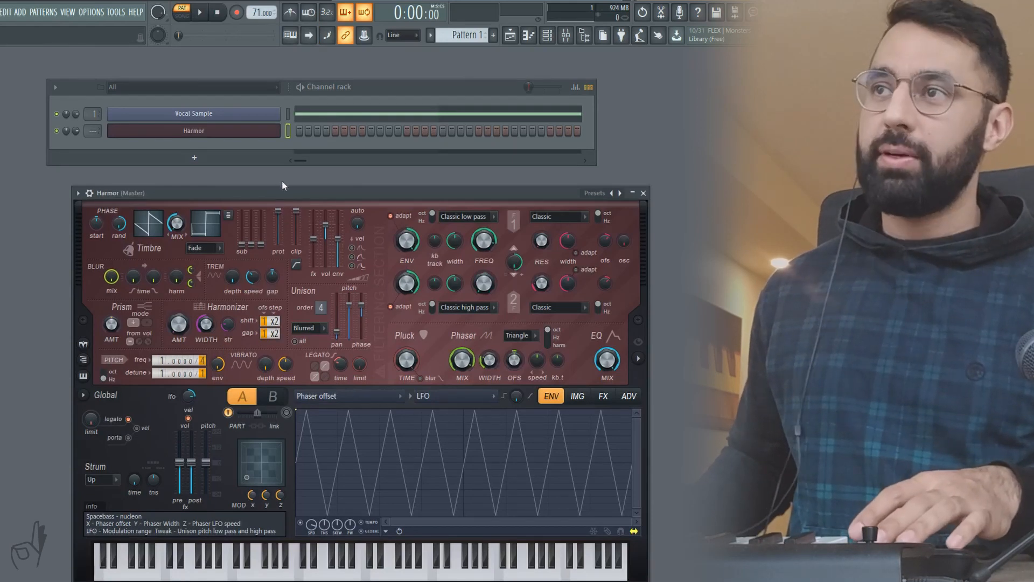
pyautogui.click(591, 193)
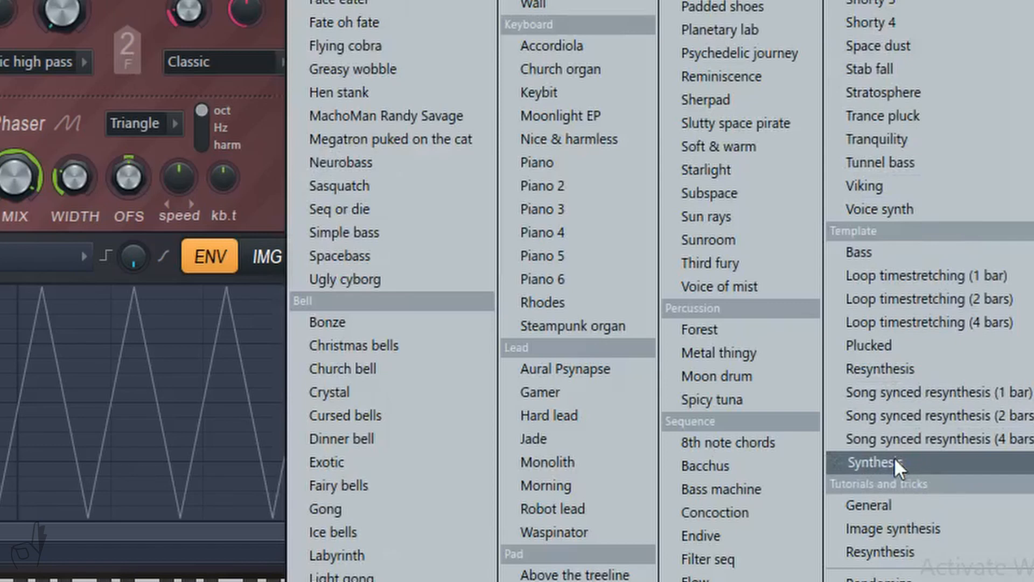
pyautogui.click(894, 459)
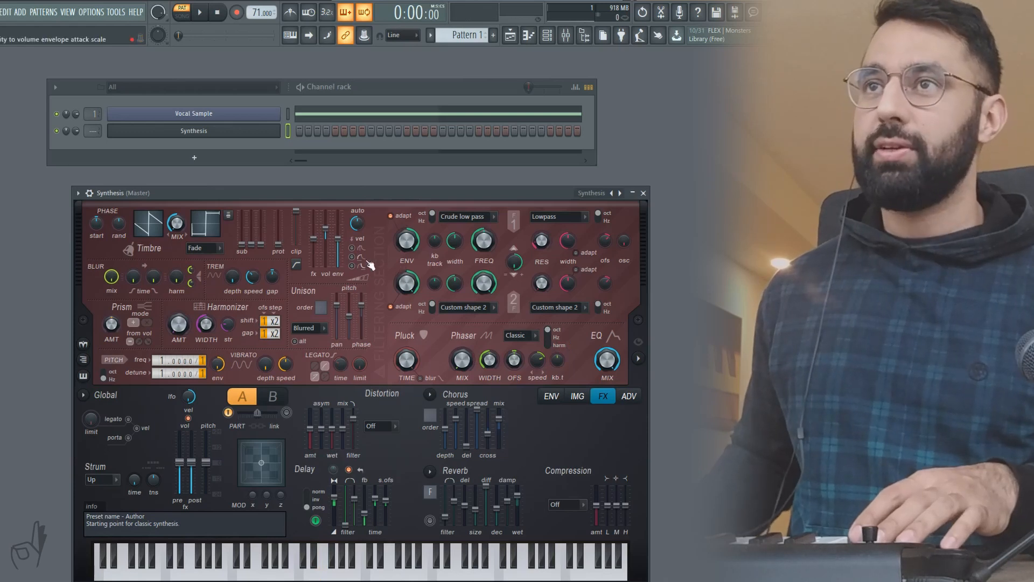
# Render the armed Insert 1 mixer track to a new audio clip with the mixer's disk recording options
pyautogui.click(565, 35)
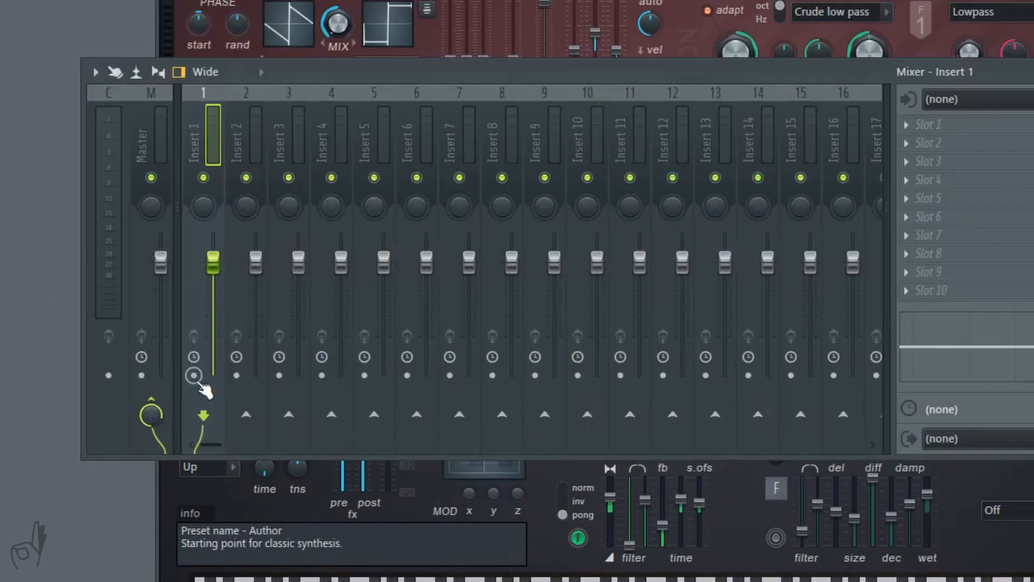
pyautogui.click(95, 72)
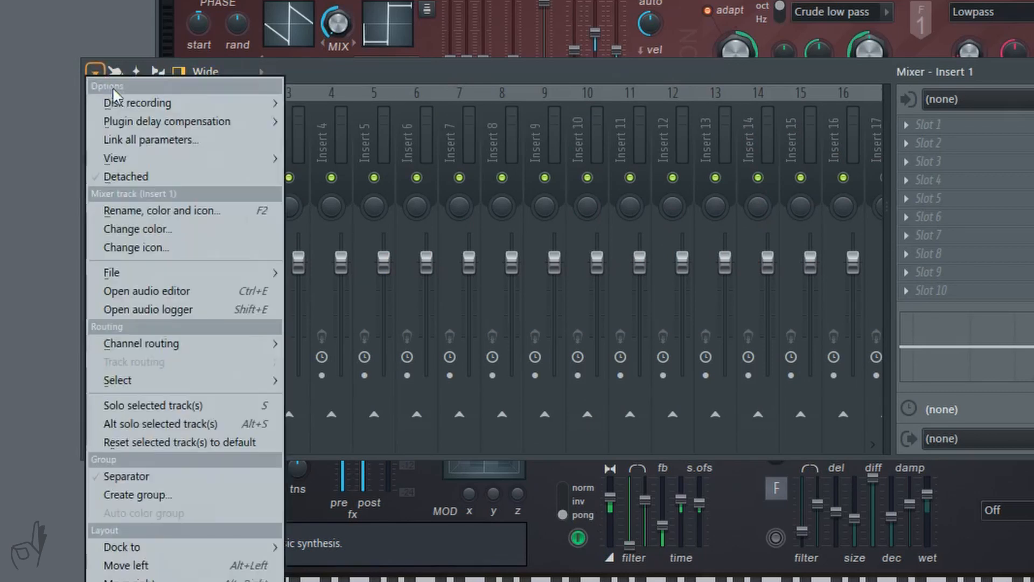
pyautogui.moveTo(124, 111)
pyautogui.click(355, 102)
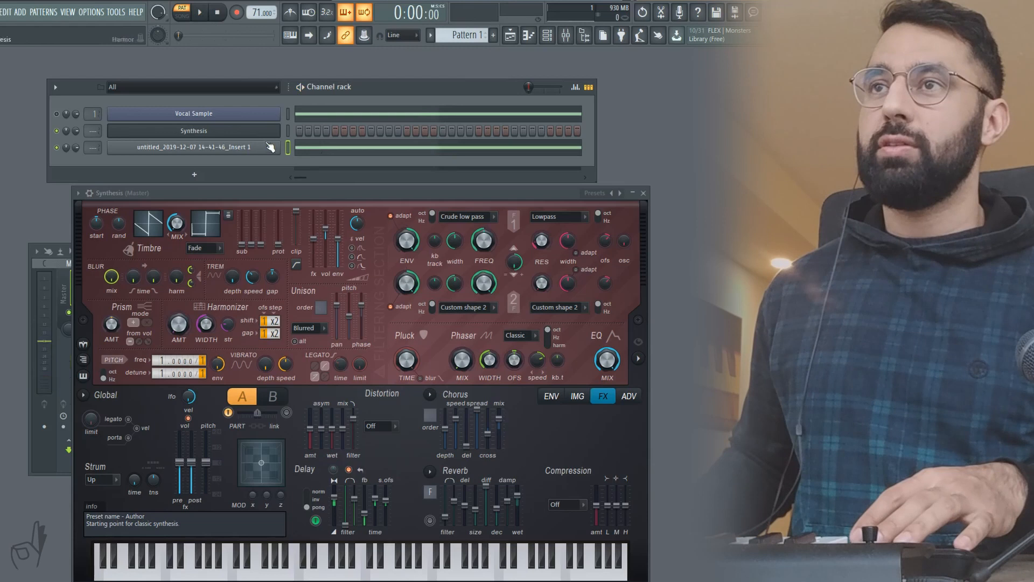
# Audition the rendered Insert 1 audio clip and load its waveform into Harmor's image resynthesis view
pyautogui.click(270, 147)
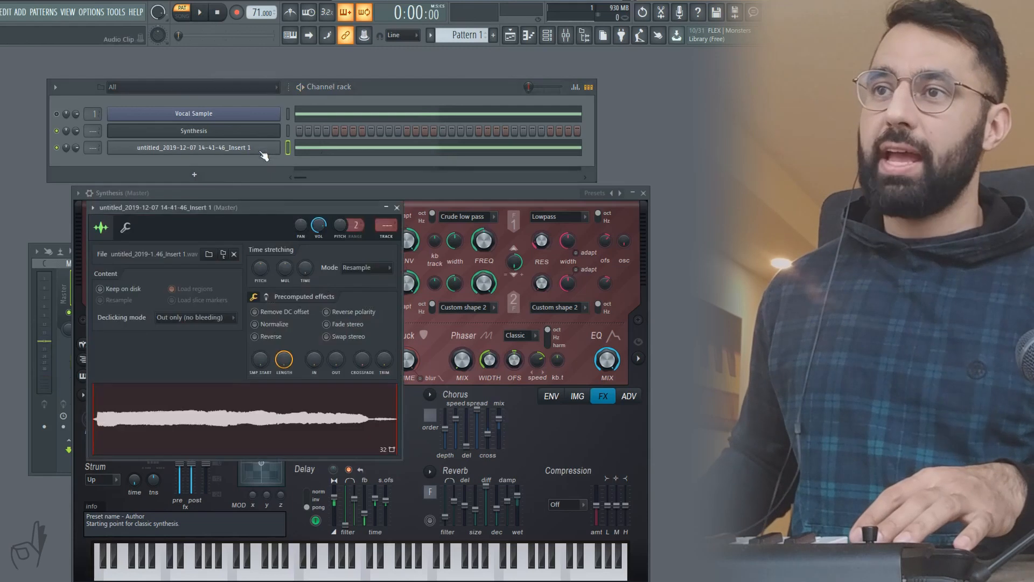
pyautogui.press('space')
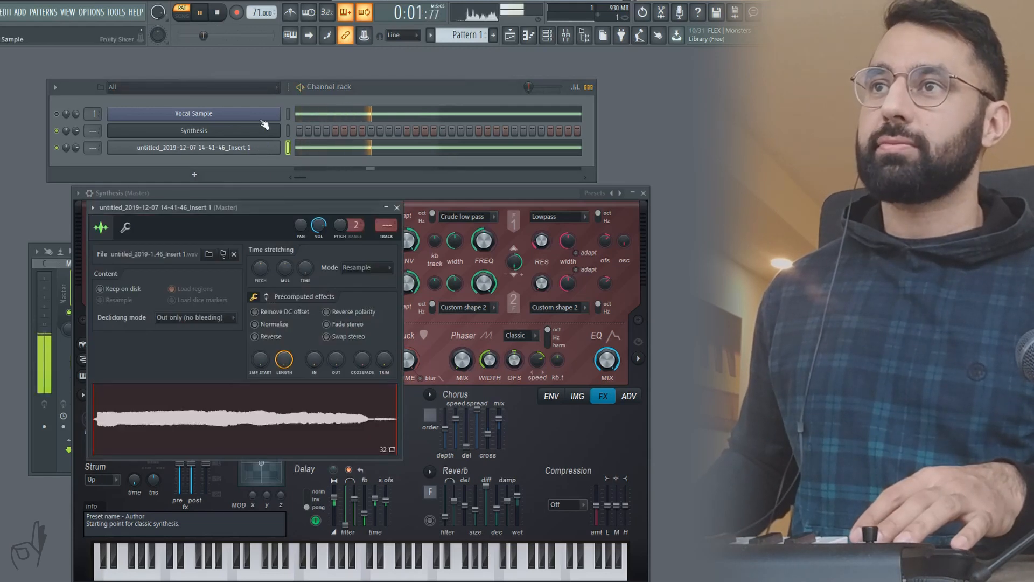
pyautogui.press('space')
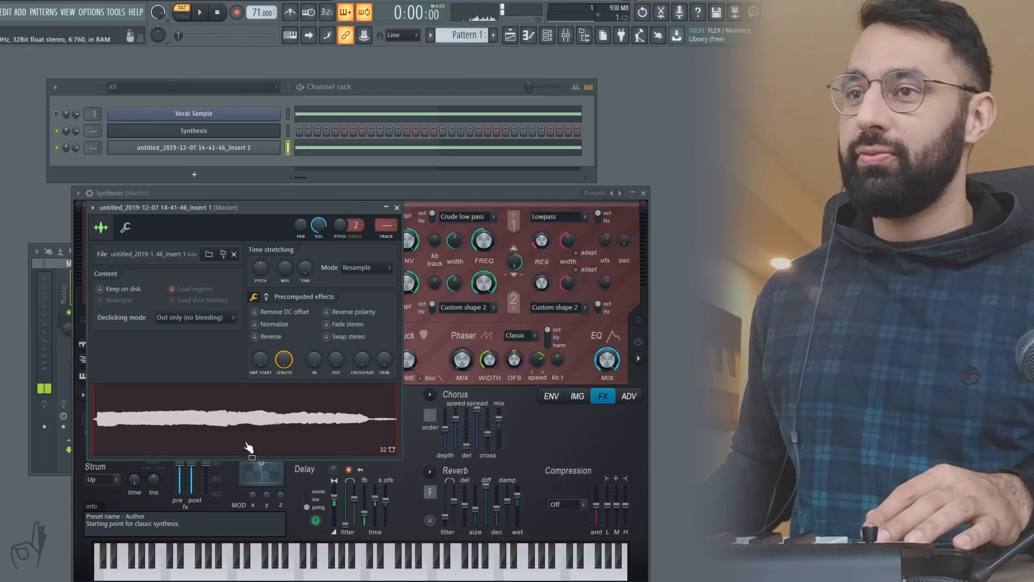
pyautogui.moveTo(247, 447); pyautogui.dragTo(568, 439)
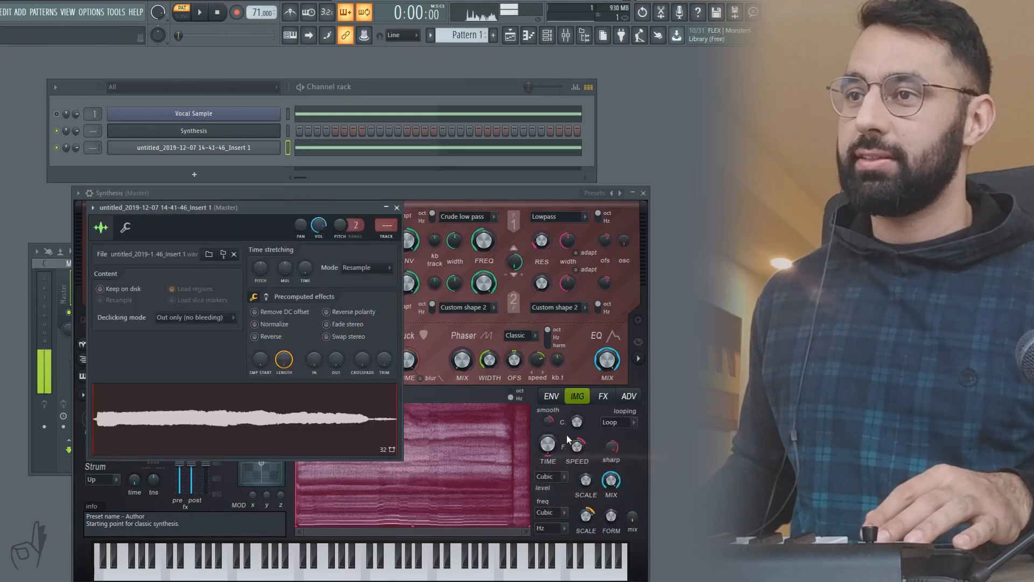
# Draw a two-bar C4 note in the Synthesis channel's piano roll and play the pattern back
pyautogui.click(304, 194)
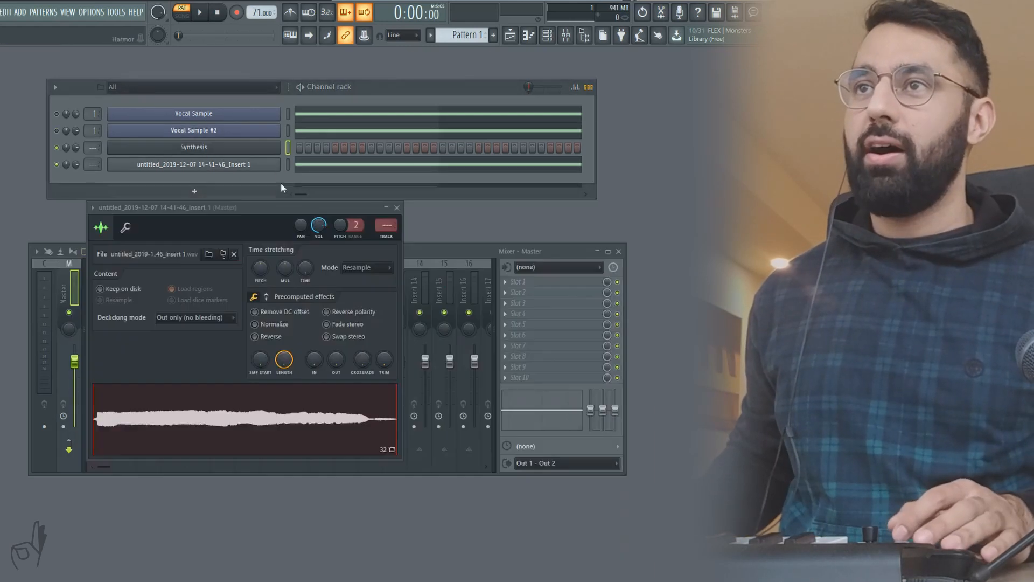
pyautogui.rightClick(257, 146)
pyautogui.click(289, 147)
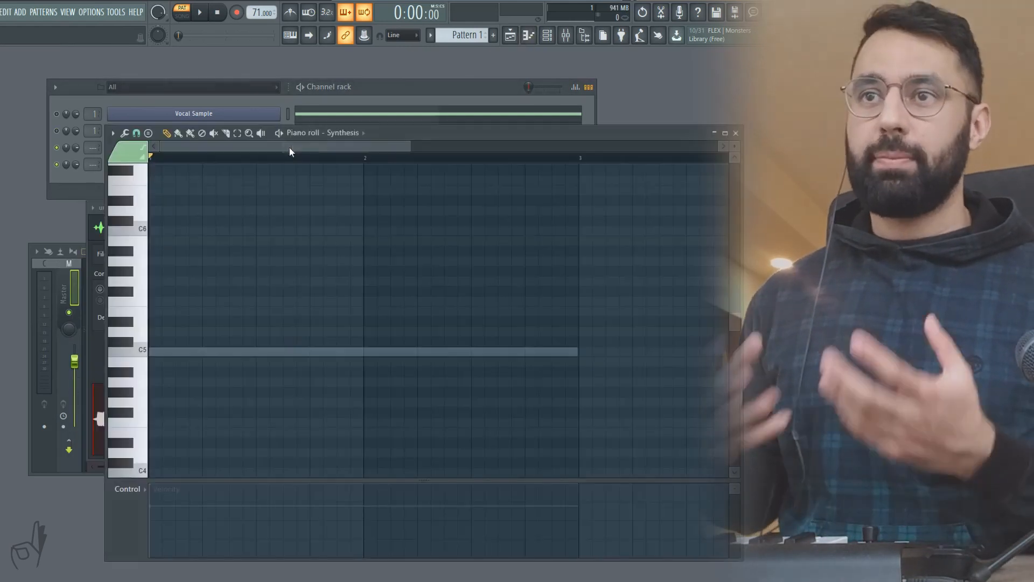
pyautogui.scroll(-3, 240, 274)
pyautogui.click(168, 413)
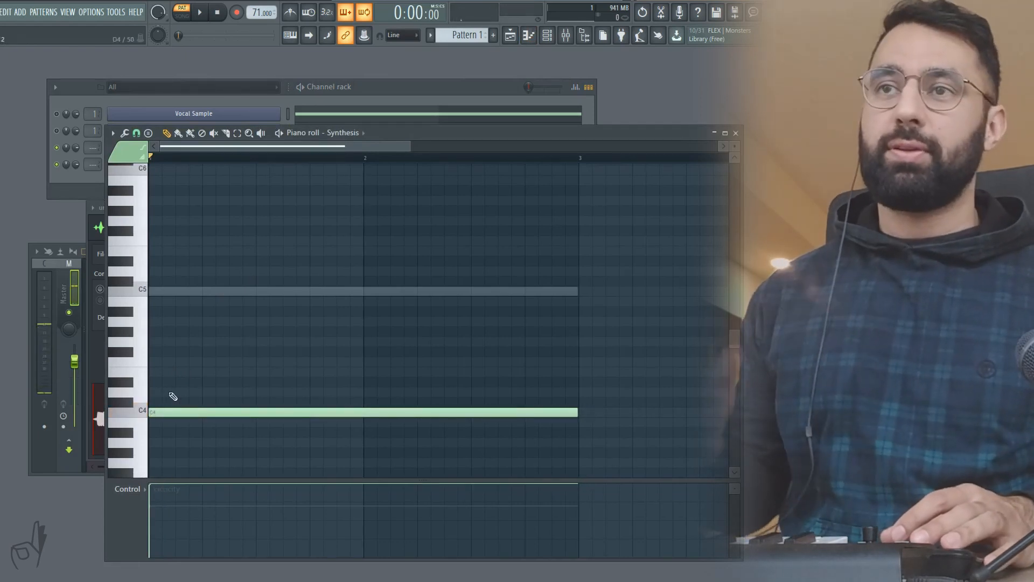
pyautogui.press('space')
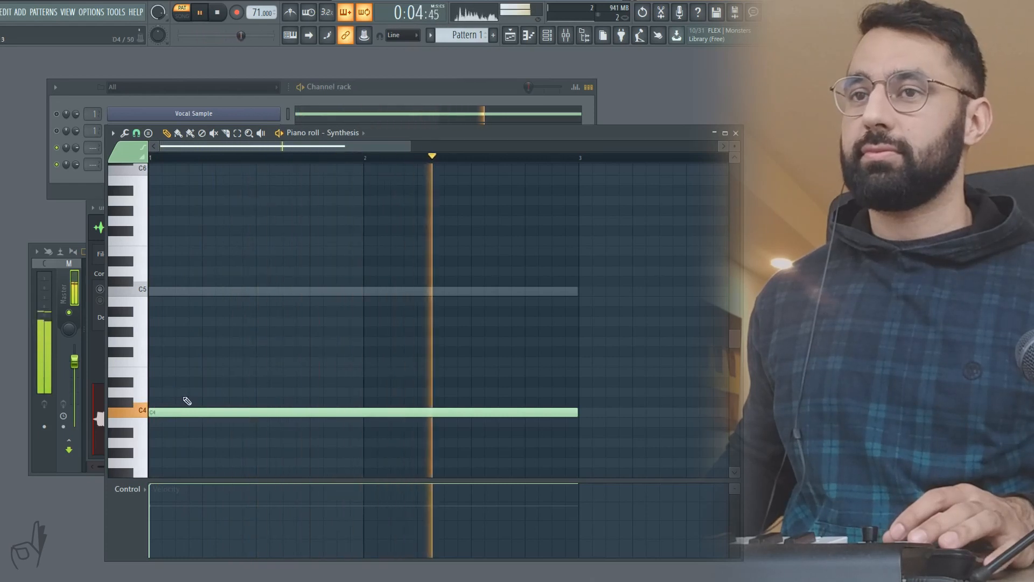
pyautogui.press('space')
pyautogui.press('F7')
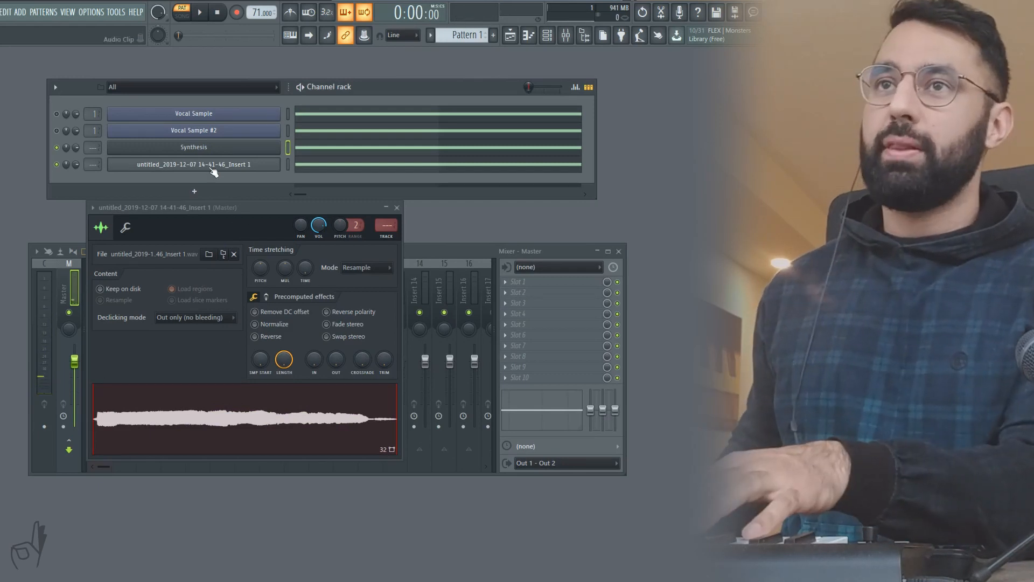
# Inspect the Vocal Sample #2 slicer and the Synthesis channel's Harmor settings
pyautogui.click(156, 135)
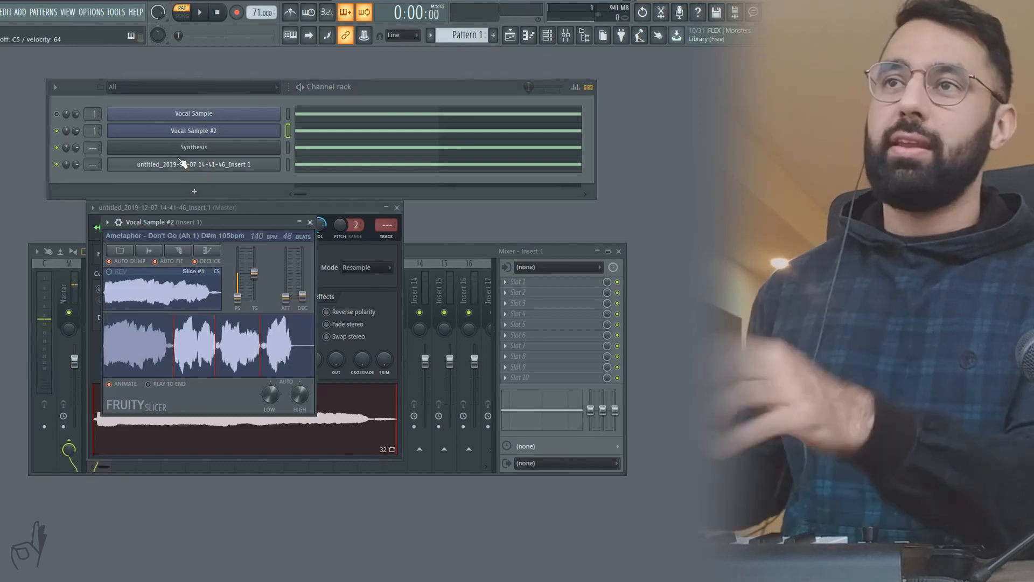
pyautogui.click(182, 153)
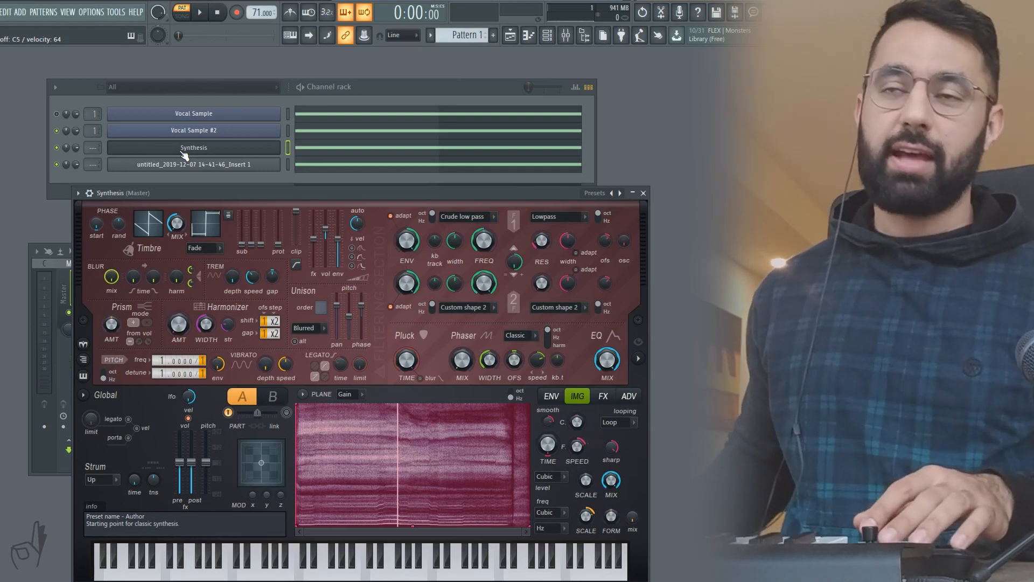
pyautogui.click(189, 164)
# Set the distortion type to Classic in the Synthesis channel's Harmor effects and adjust the chorus order
pyautogui.click(225, 148)
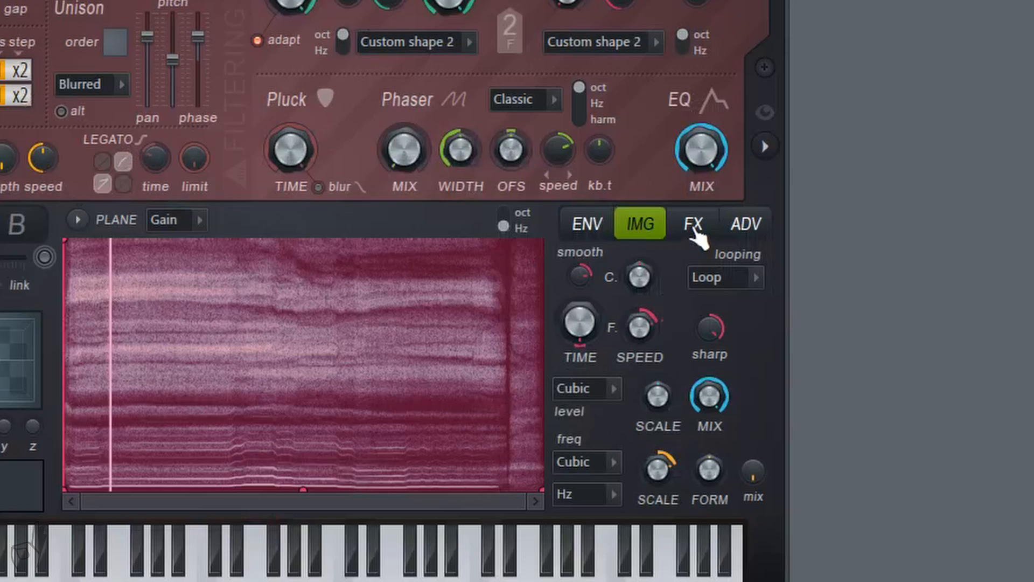
pyautogui.click(695, 228)
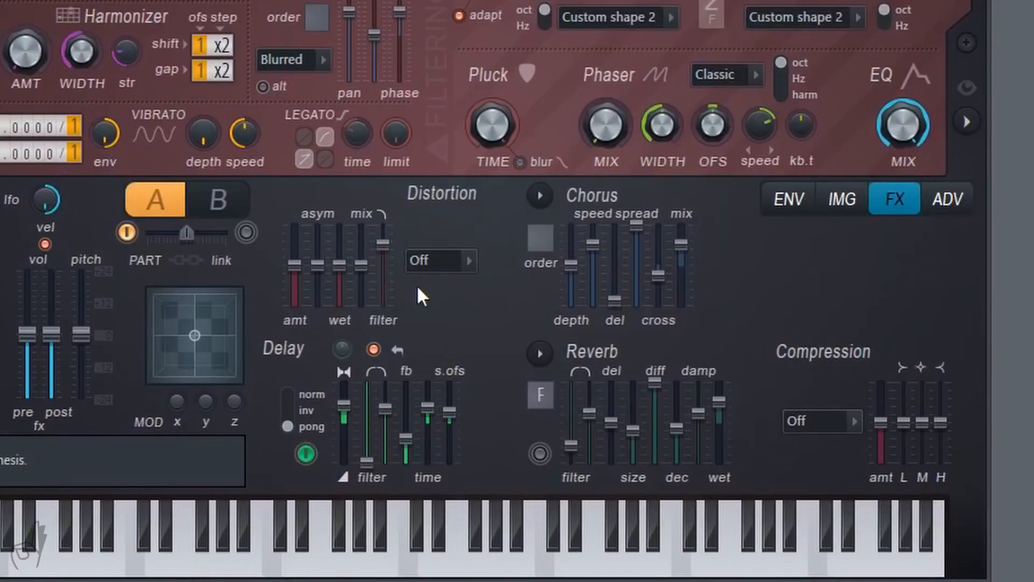
pyautogui.click(467, 261)
pyautogui.click(442, 316)
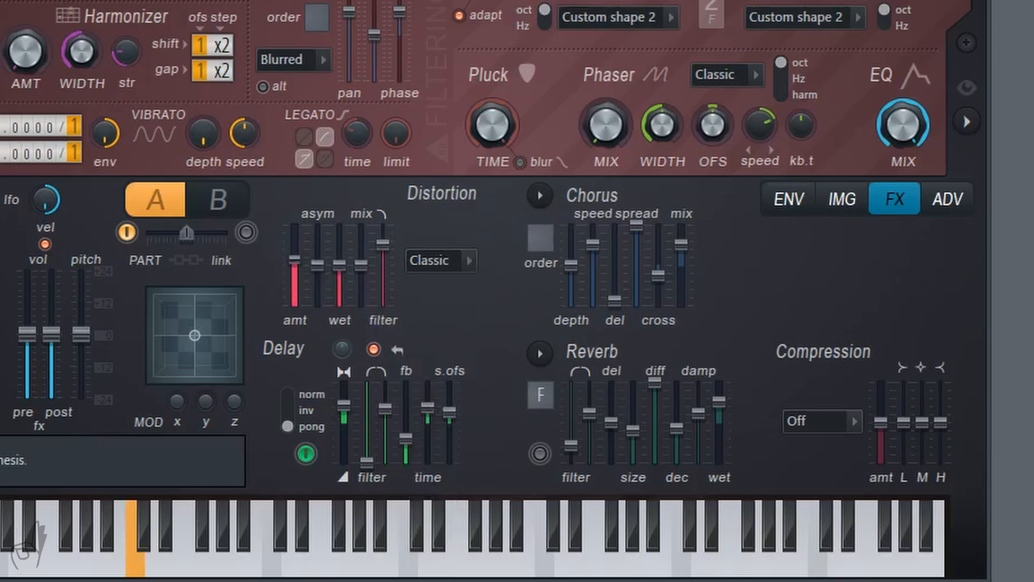
pyautogui.click(540, 238)
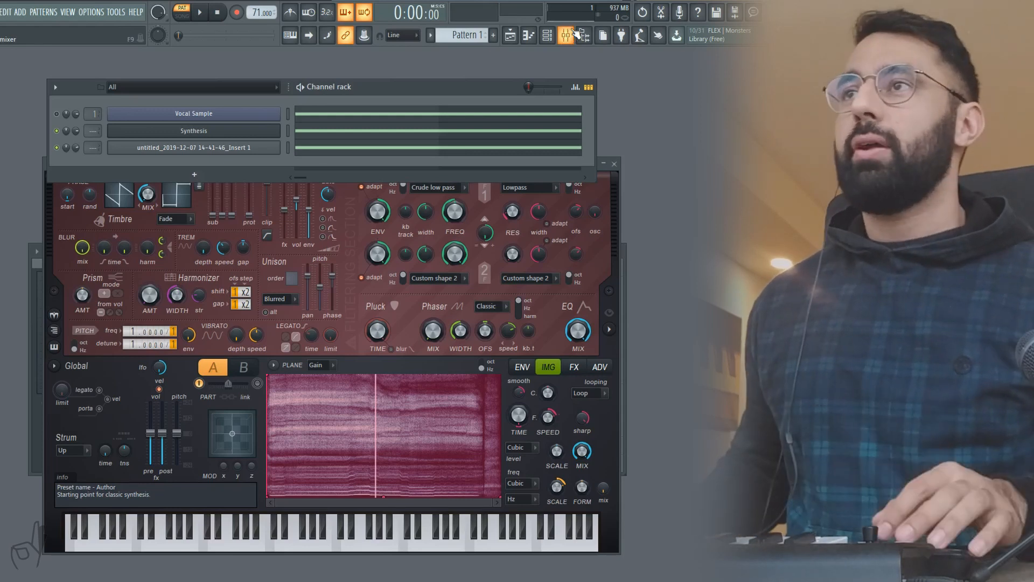
# Route the rendered vocal clip channel to mixer track 1 and load FabFilter Pro-Q 2 in its first effect slot
pyautogui.click(567, 35)
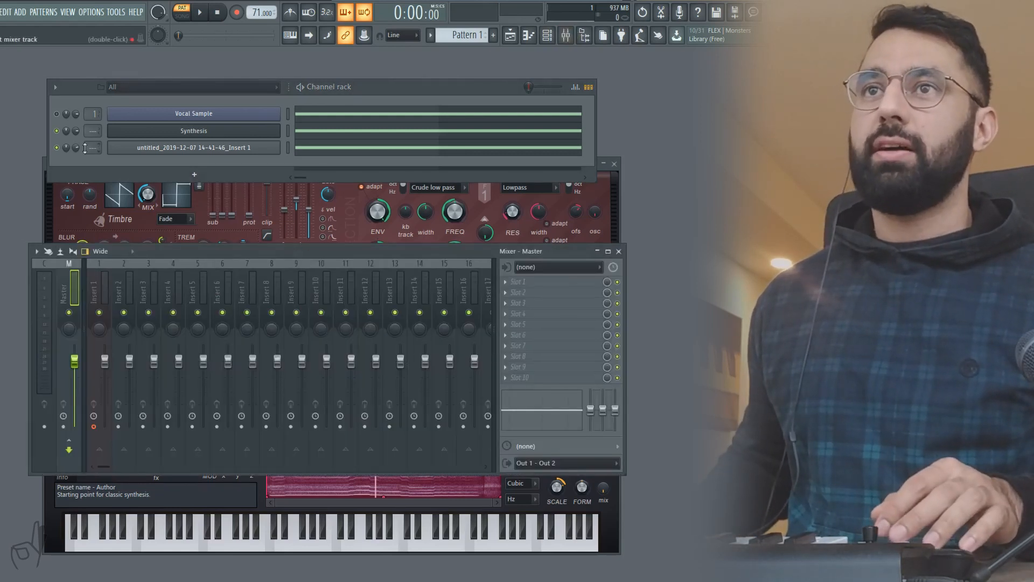
pyautogui.moveTo(85, 148); pyautogui.dragTo(90, 148)
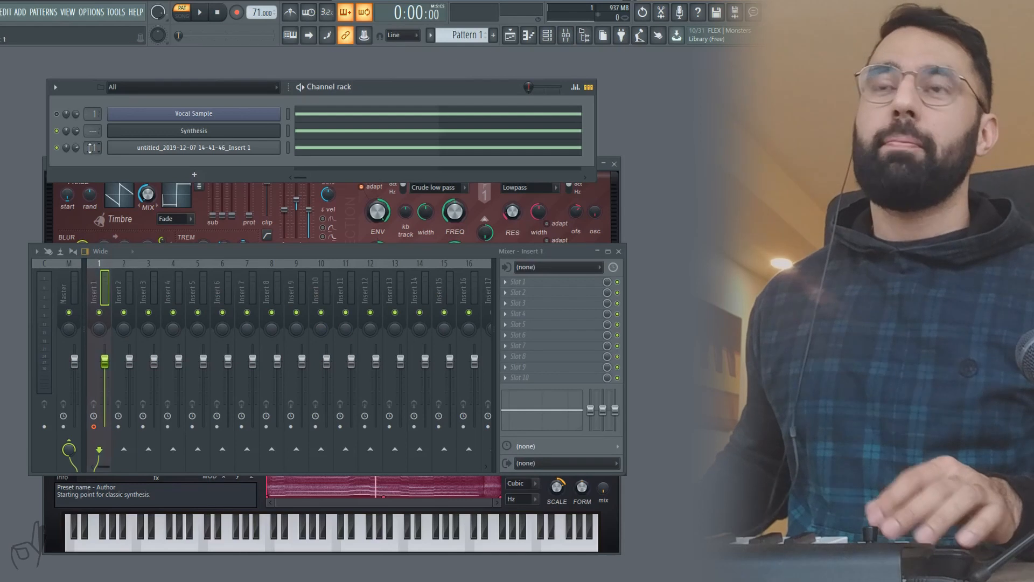
pyautogui.click(517, 281)
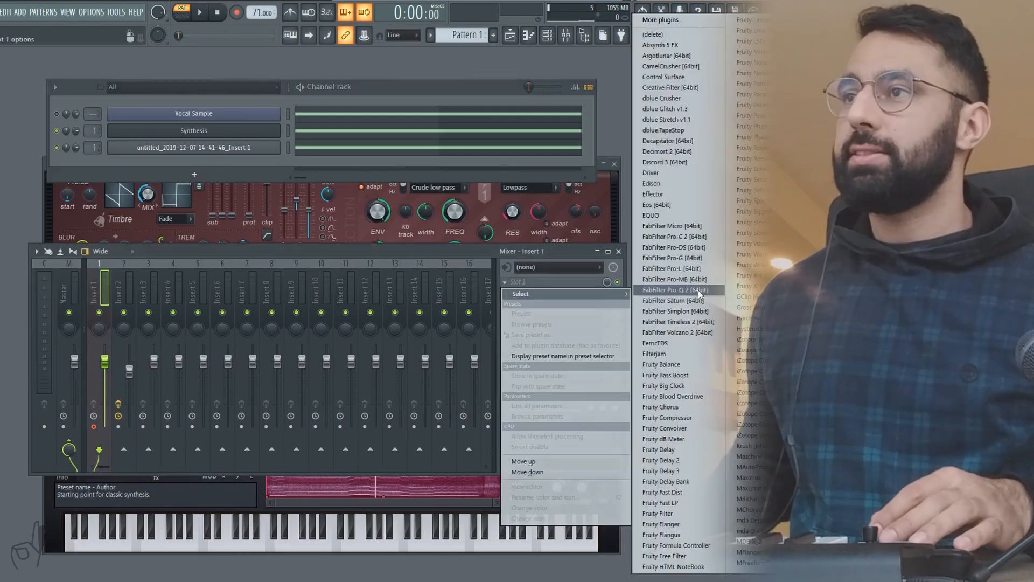
pyautogui.click(692, 293)
# During playback, add a low cut at about 233 Hz and a 30 dB/oct high cut at about 13 kHz in Pro-Q 2
pyautogui.press('space')
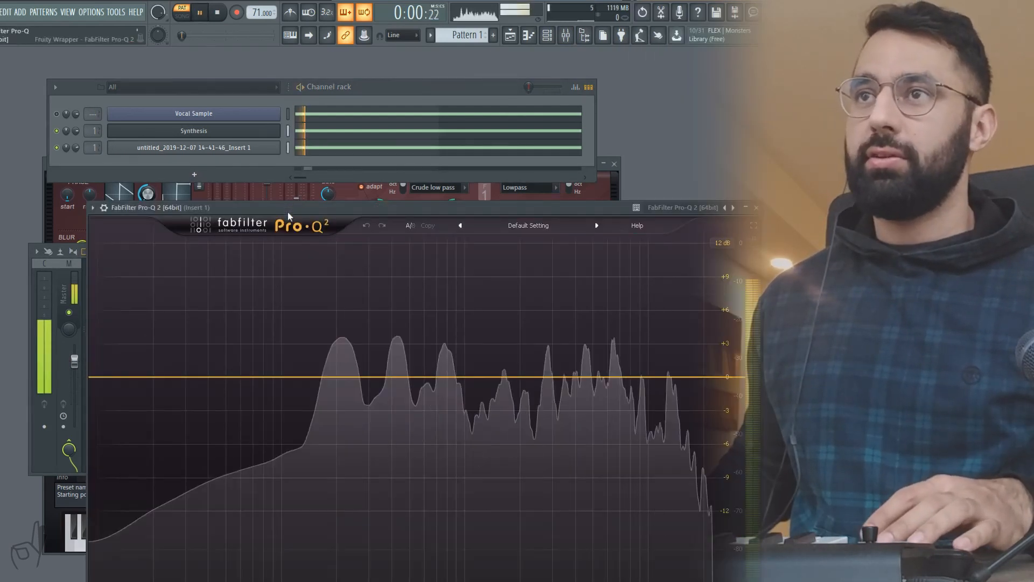
pyautogui.click(137, 311)
pyautogui.moveTo(138, 310); pyautogui.dragTo(348, 305)
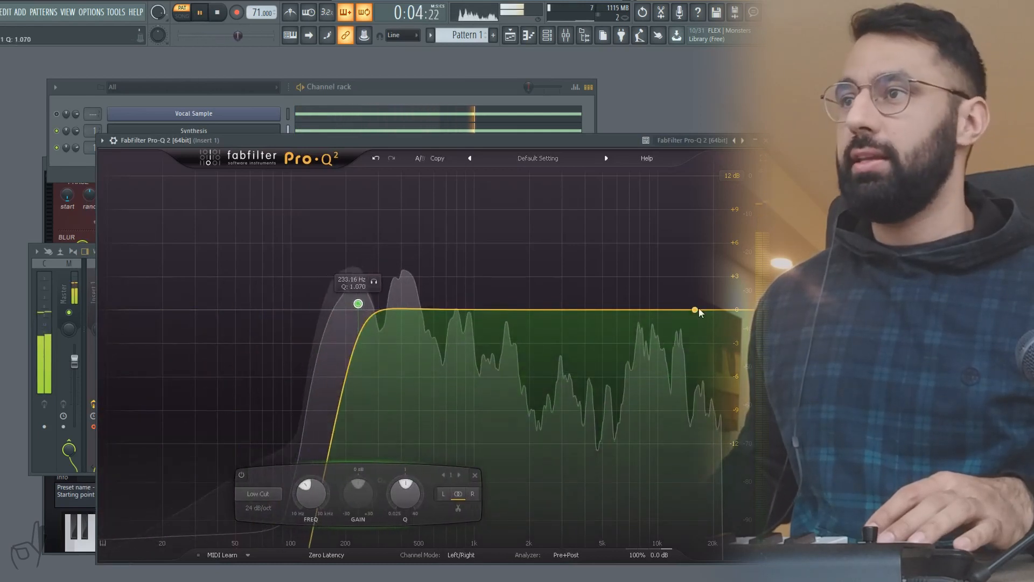
pyautogui.click(686, 311)
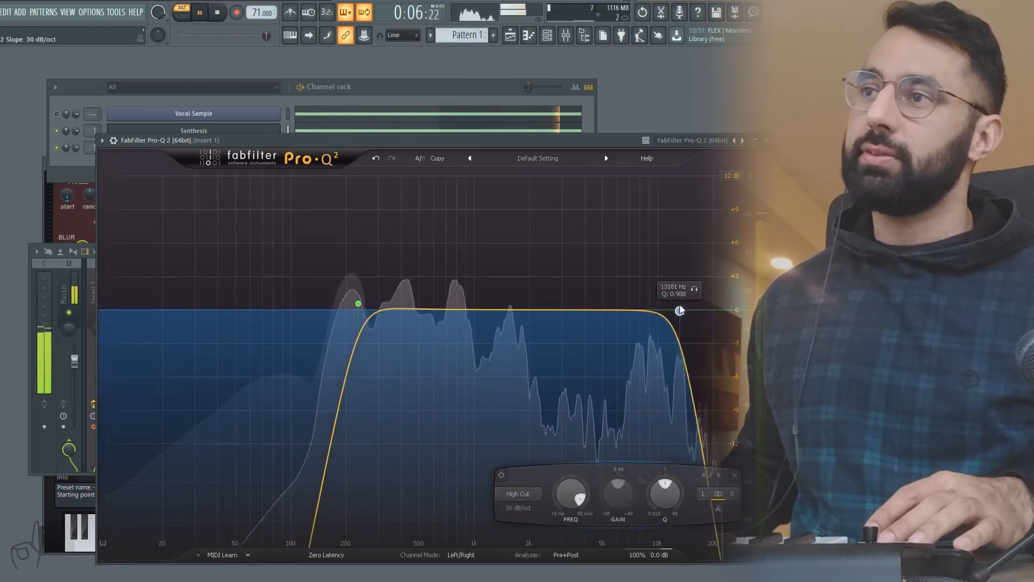
pyautogui.scroll(3, 680, 311)
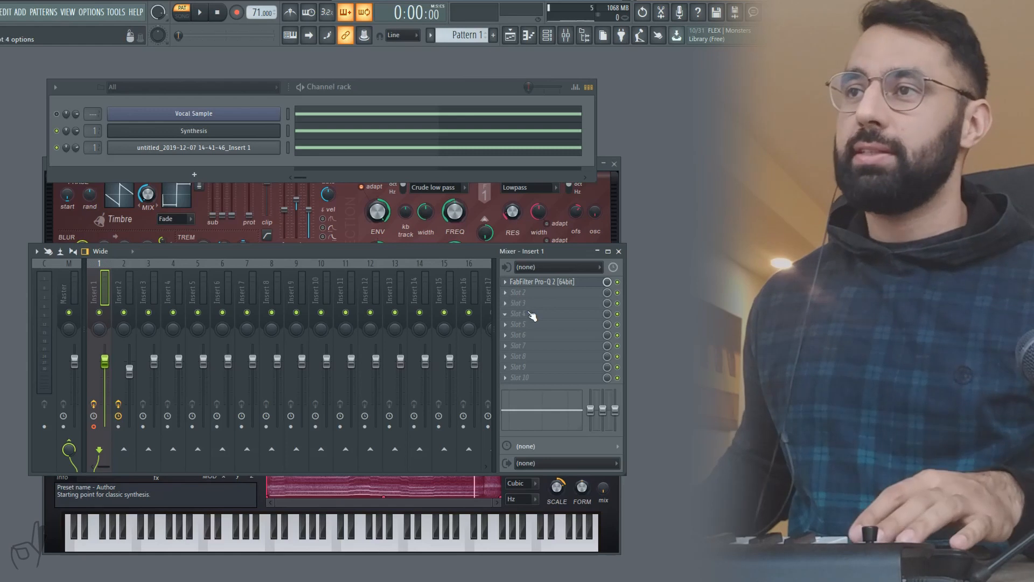
# Add Fruity Chorus and Replika after FabFilter Pro-Q 2 on mixer track 1 and audition the pattern
pyautogui.click(532, 316)
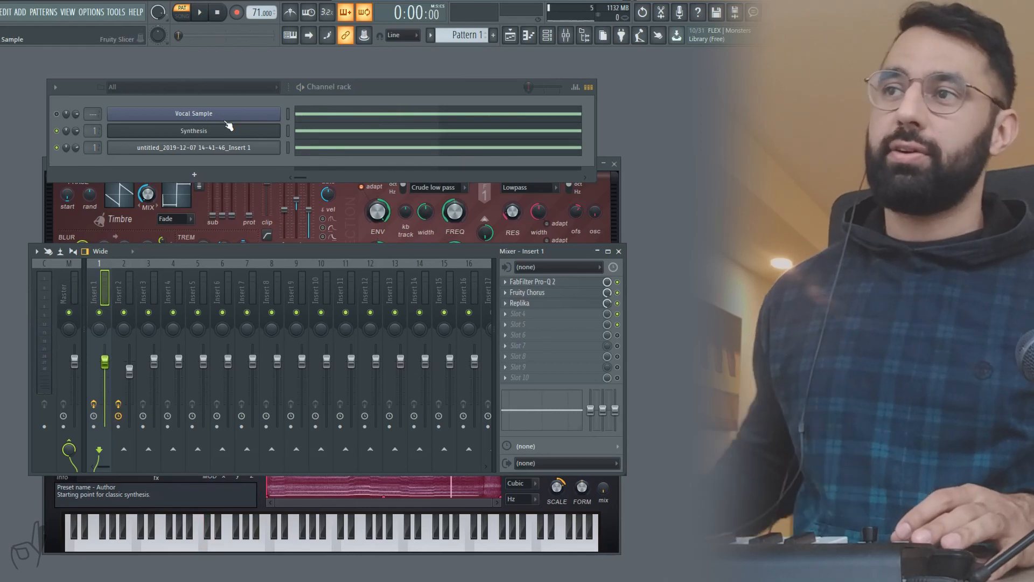
pyautogui.press('space')
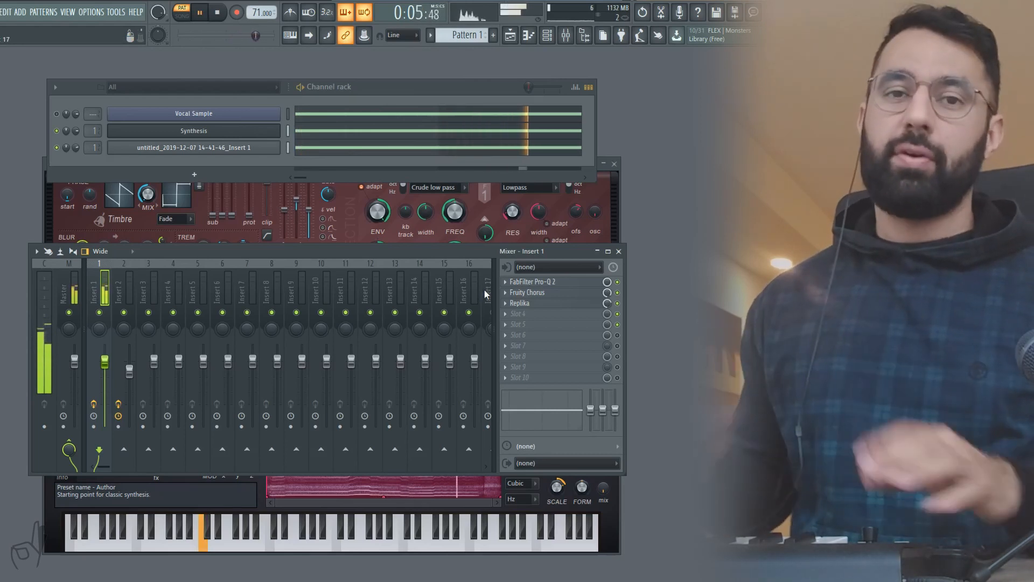
pyautogui.press('space')
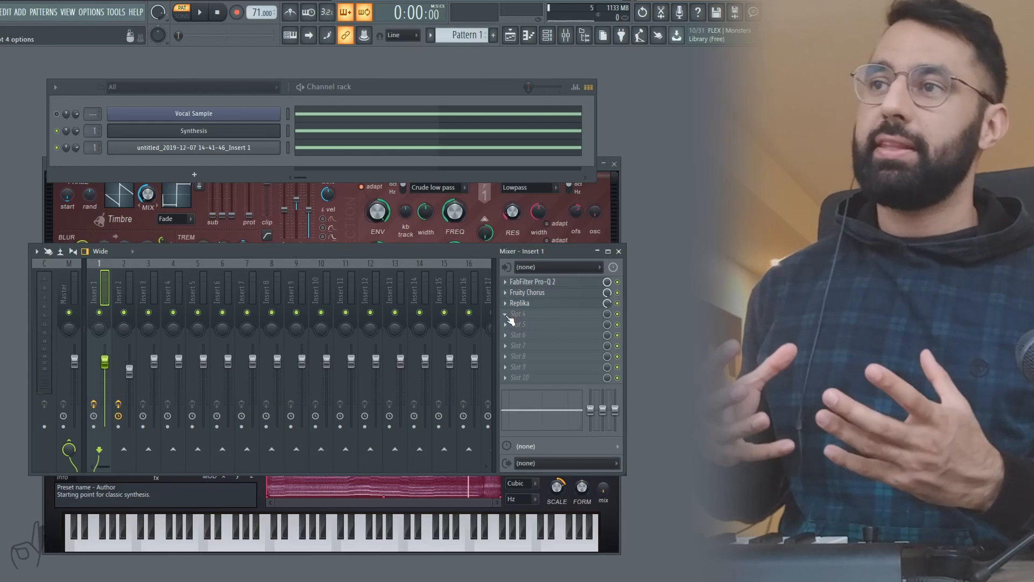
# Load MAutoPitch in slot 4 of mixer track 1, raise its formant shift to +7.10 and audition the pattern
pyautogui.click(506, 315)
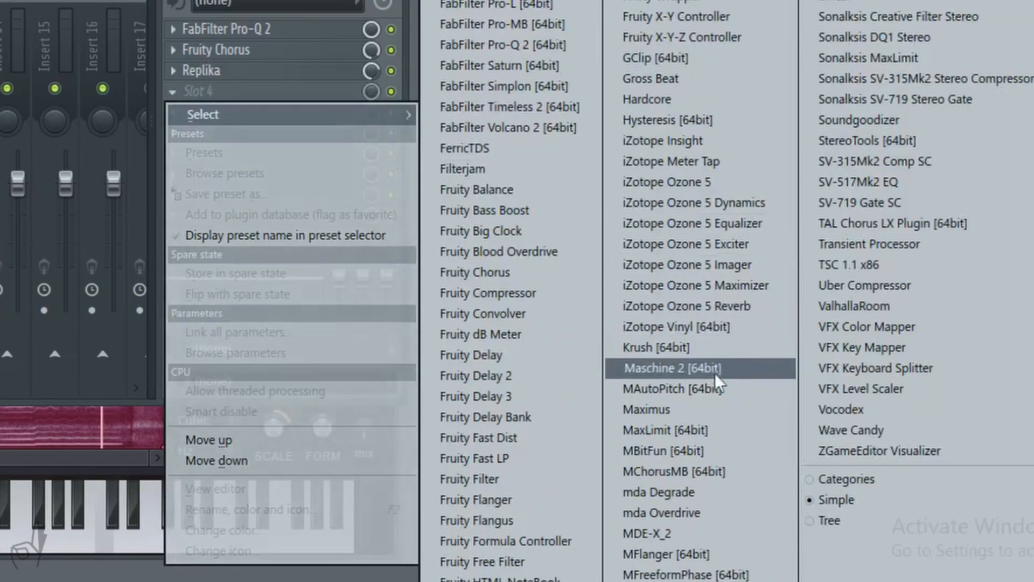
pyautogui.click(715, 386)
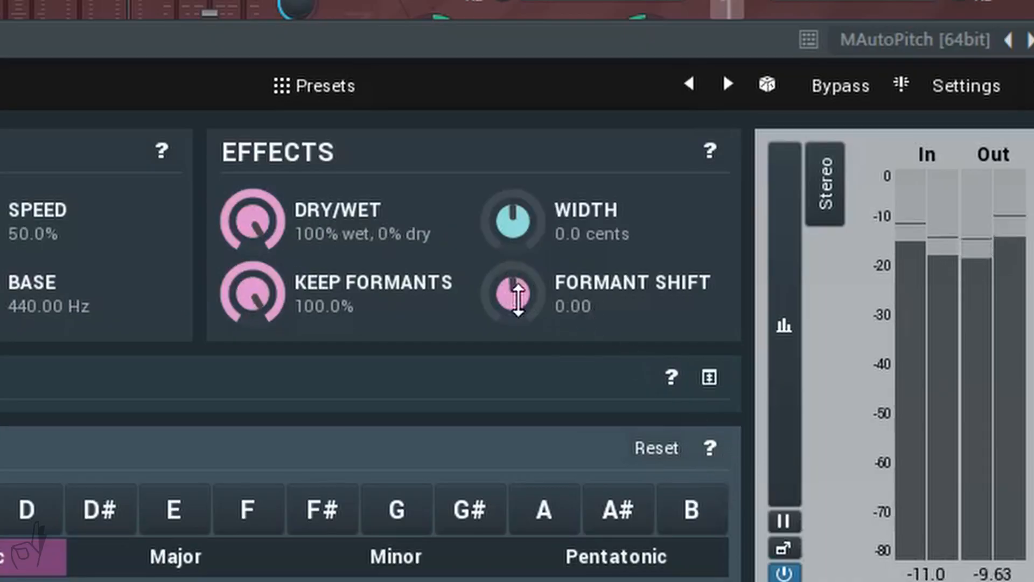
pyautogui.moveTo(512, 294); pyautogui.dragTo(512, 277)
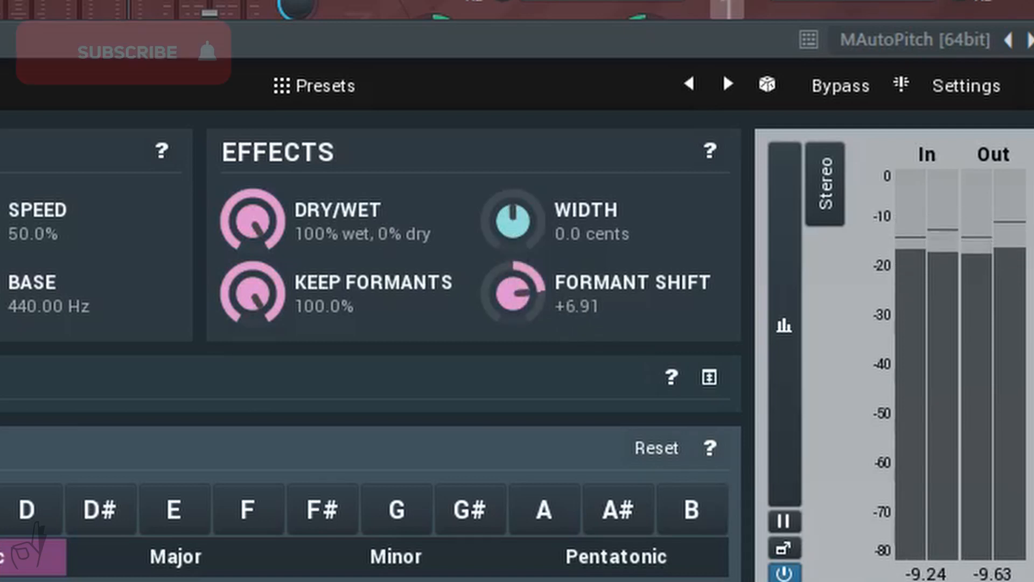
pyautogui.moveTo(513, 277); pyautogui.dragTo(512, 273)
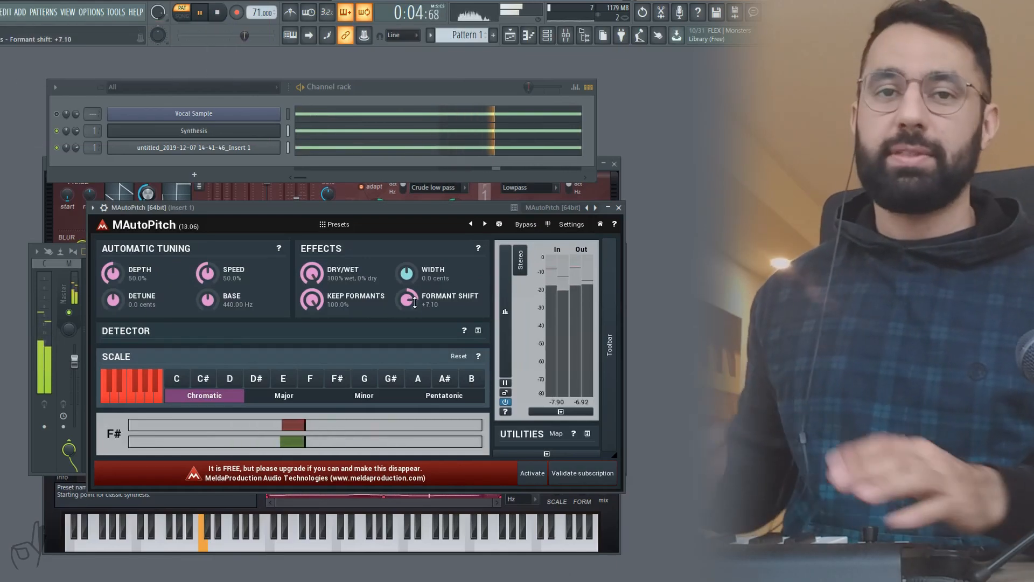
pyautogui.press('space')
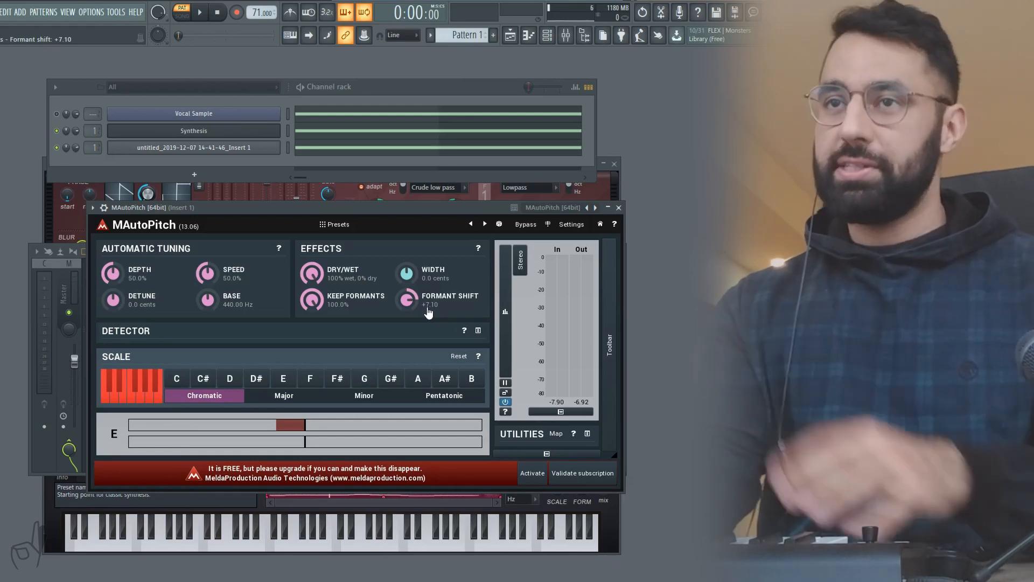
pyautogui.press('space')
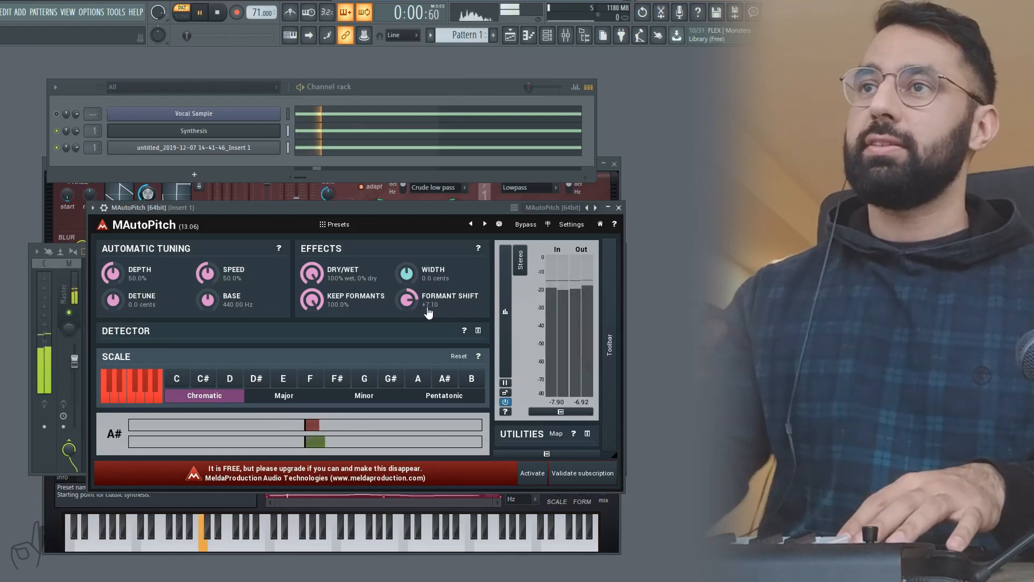
pyautogui.click(618, 208)
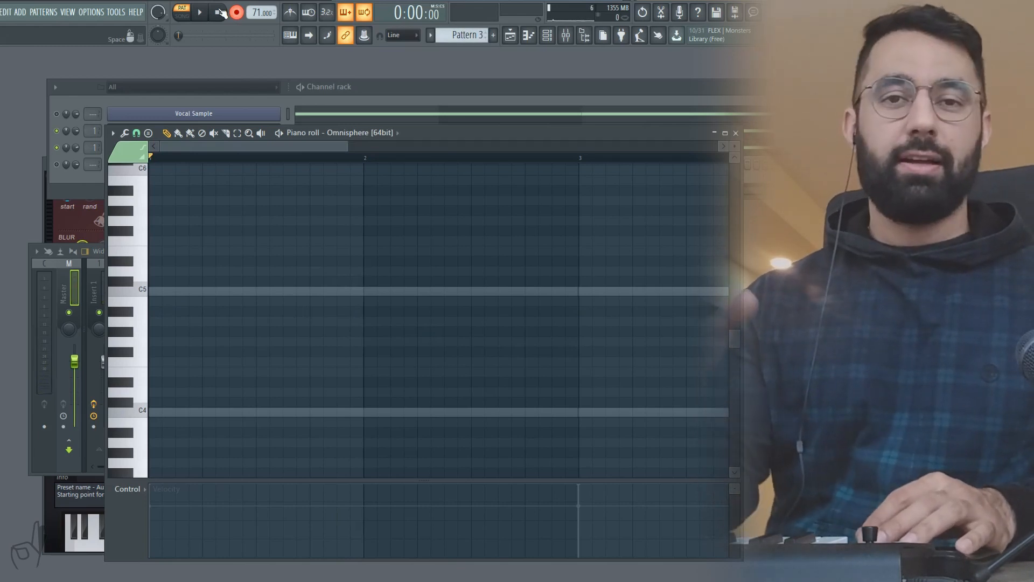
# Play Pattern 2 with its Omnisphere and drum channels, widening the channel rack to show more of the pattern
pyautogui.press('space')
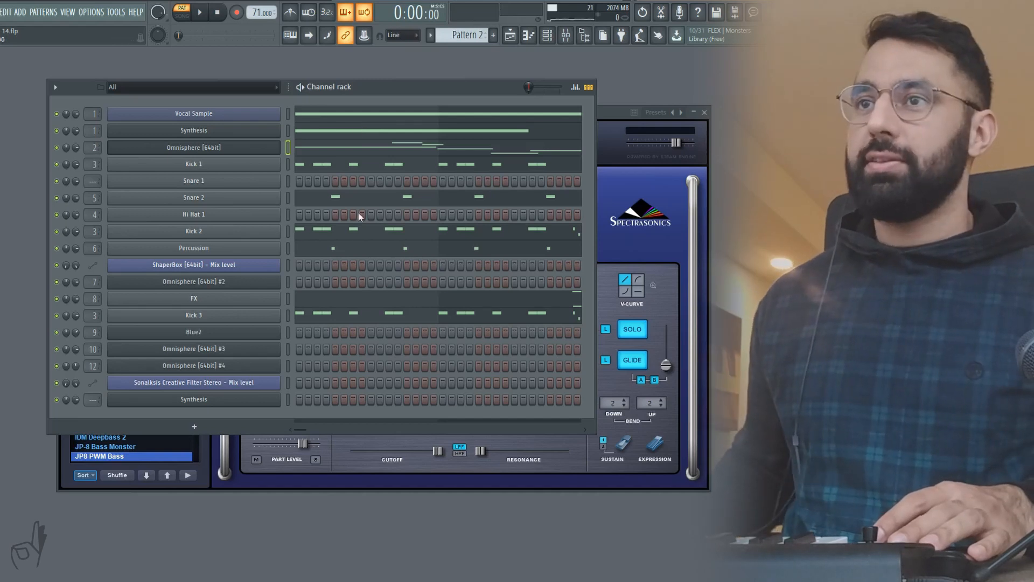
pyautogui.press('space')
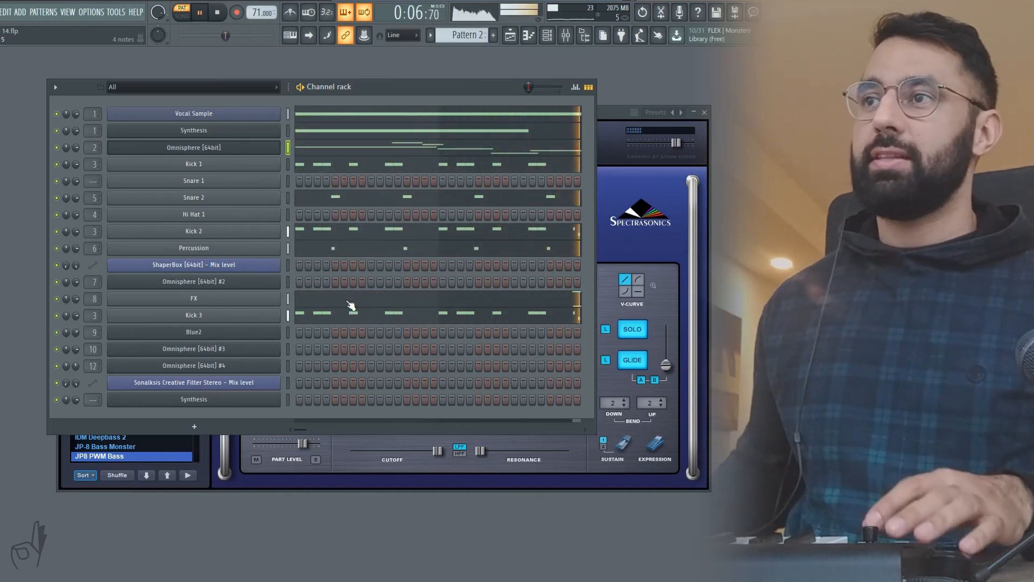
pyautogui.moveTo(587, 419); pyautogui.dragTo(740, 428)
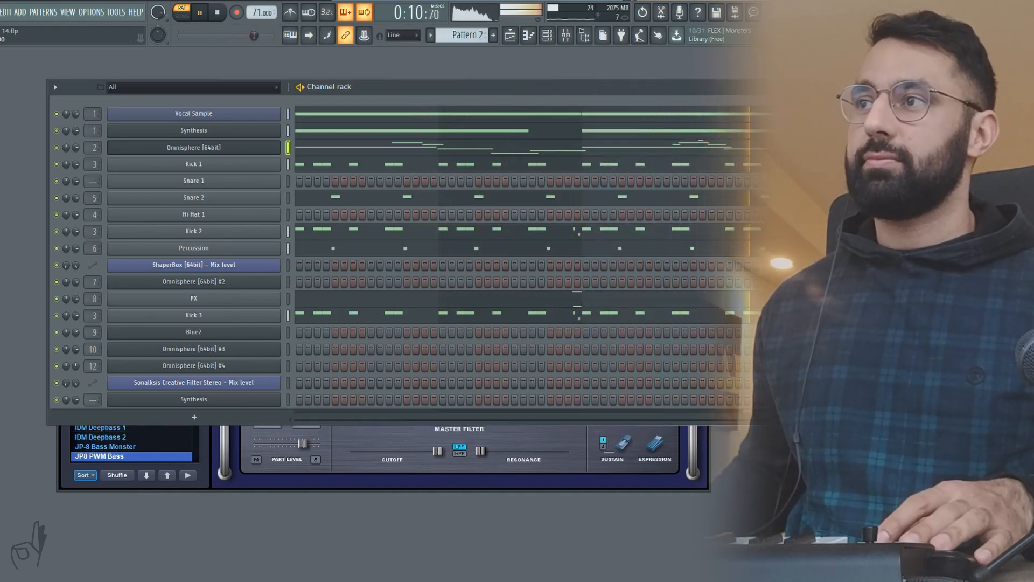
pyautogui.press('space')
# Switch to song mode and play the playlist arrangement from bar 25
pyautogui.press('l')
pyautogui.press('F5')
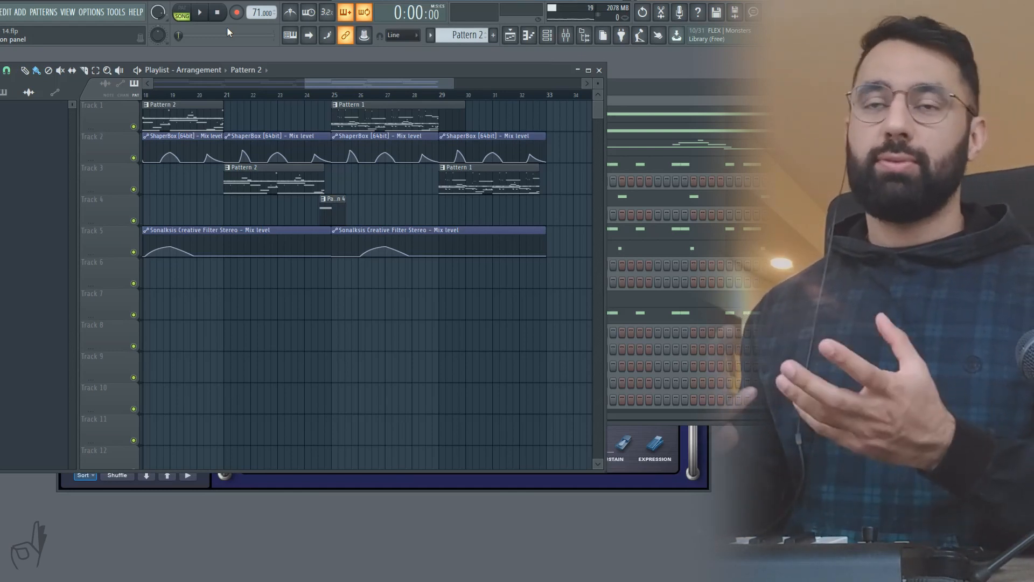
pyautogui.click(334, 96)
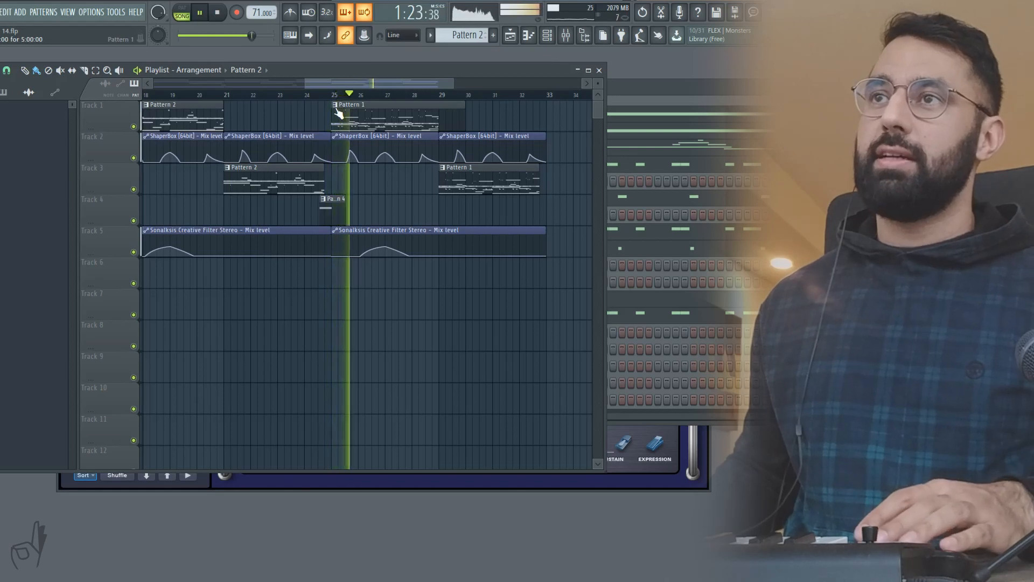
# Review the channel rack while the arrangement plays, stop playback and select the Vocal Sample channel
pyautogui.press('F6')
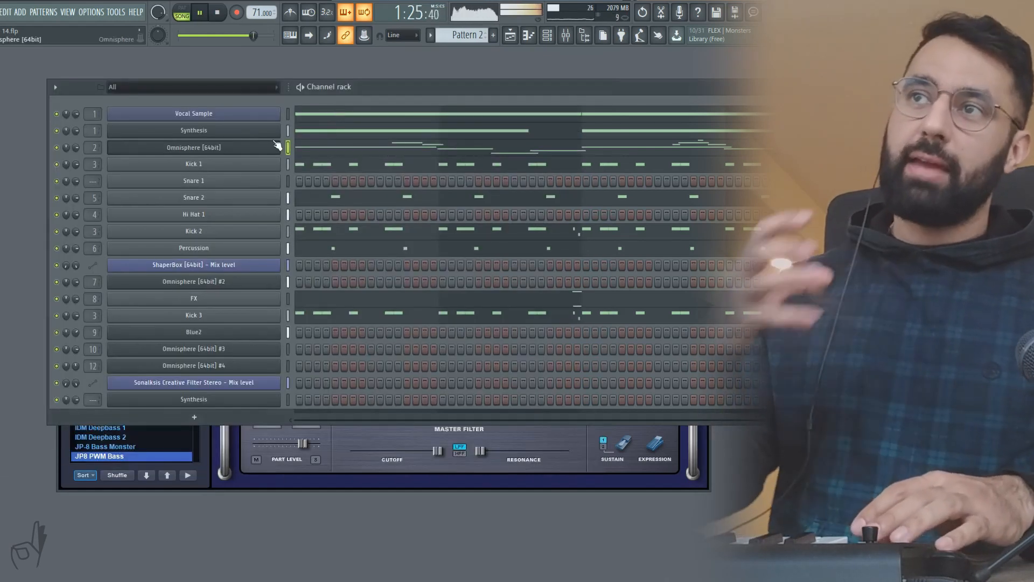
pyautogui.rightClick(65, 134)
pyautogui.press('Escape')
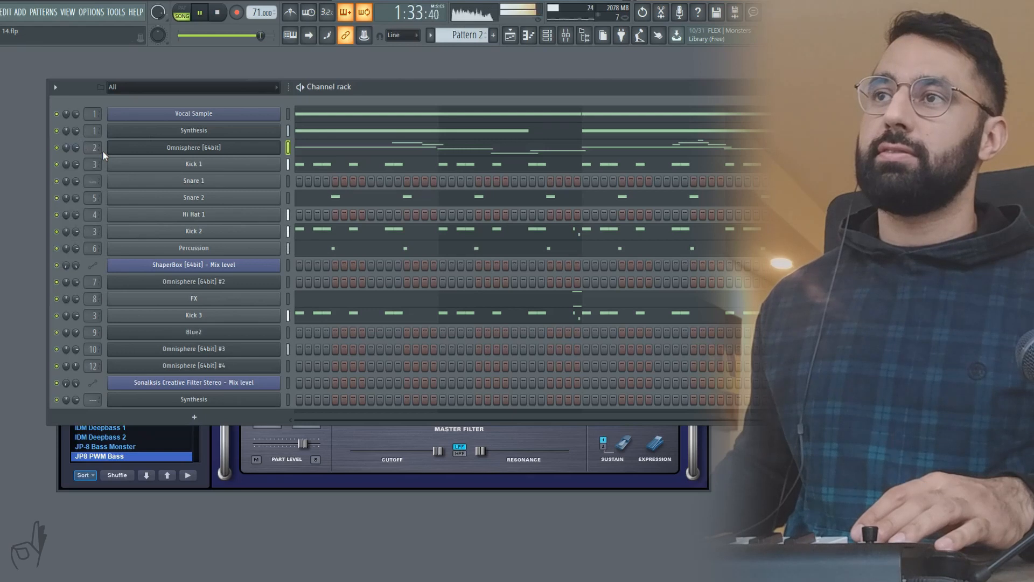
pyautogui.press('space')
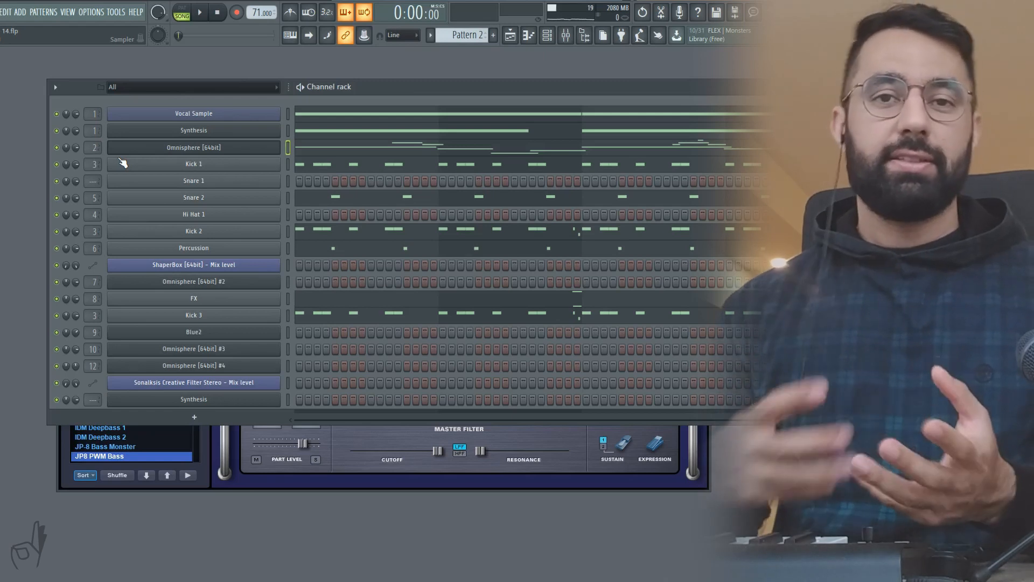
pyautogui.click(146, 115)
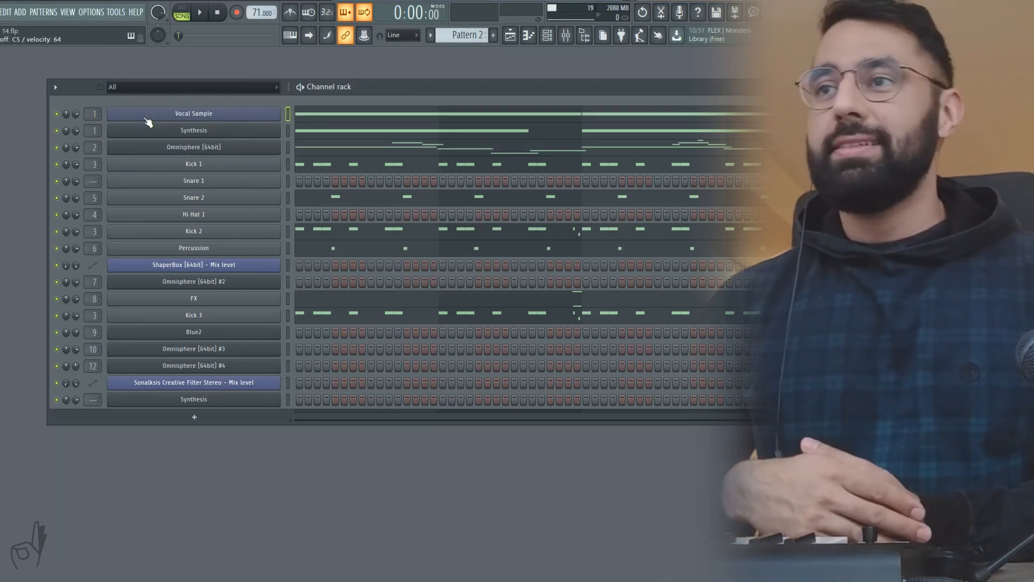